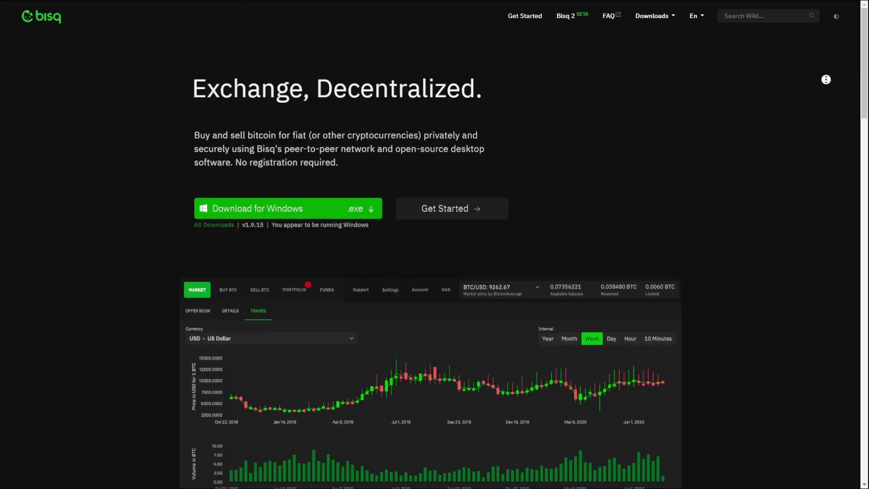
scroll(826, 93, "down", 1)
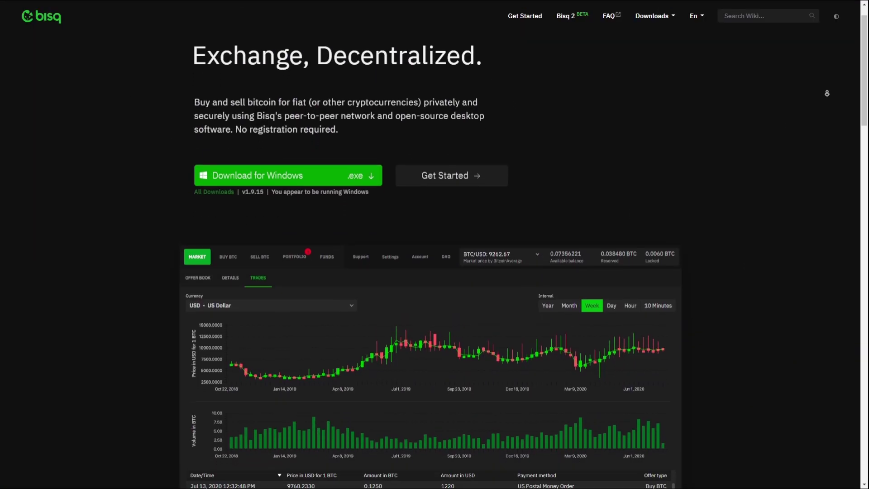